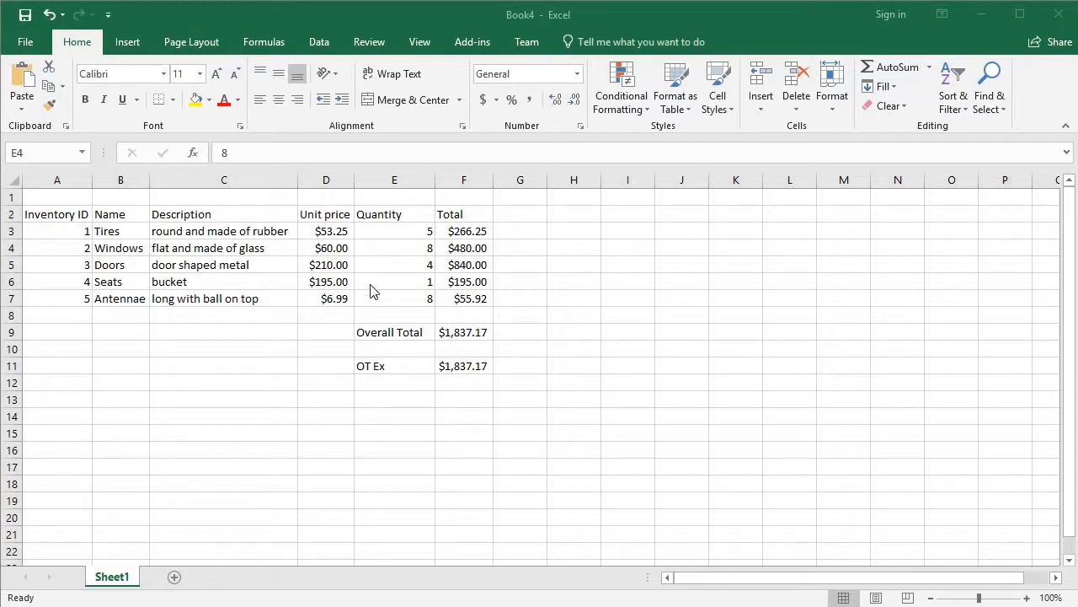
- Fill the whole header row 2 with a light gray background color
left_click(7, 213)
left_click(10, 214)
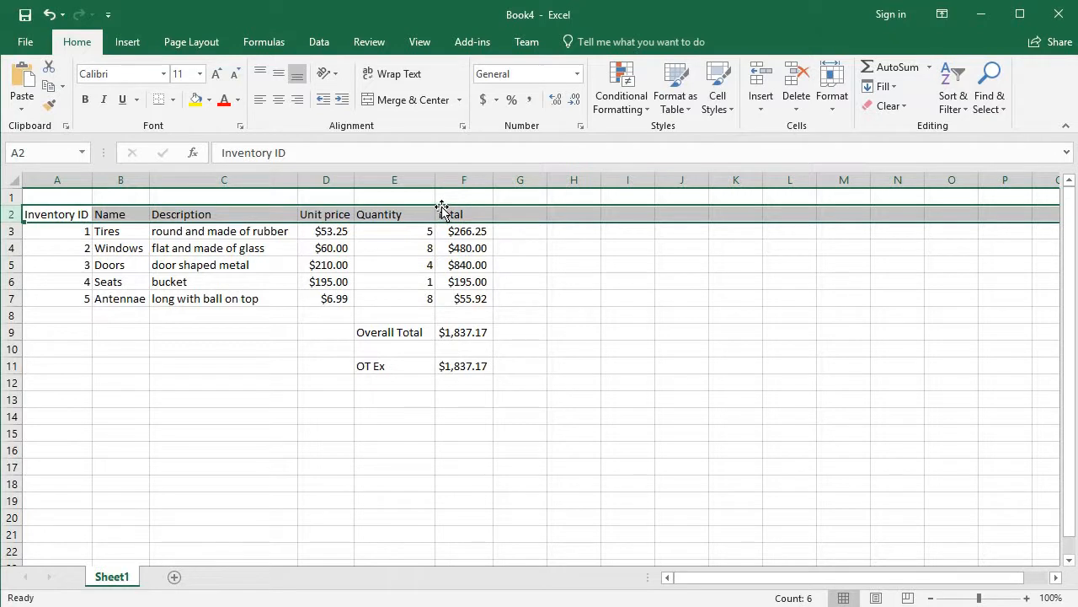
left_click(210, 100)
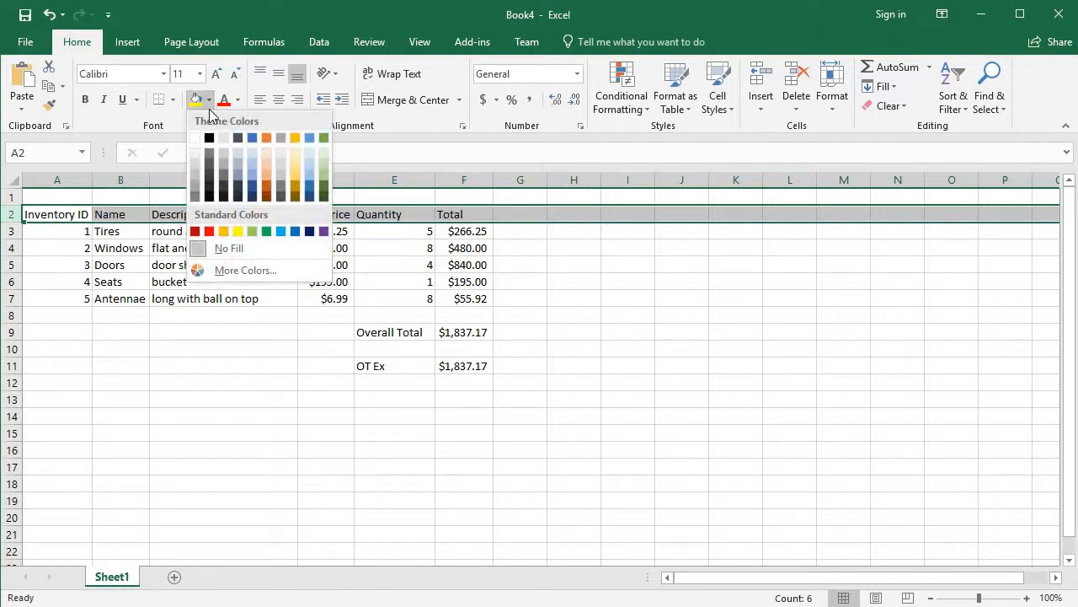
left_click(222, 150)
left_click(163, 332)
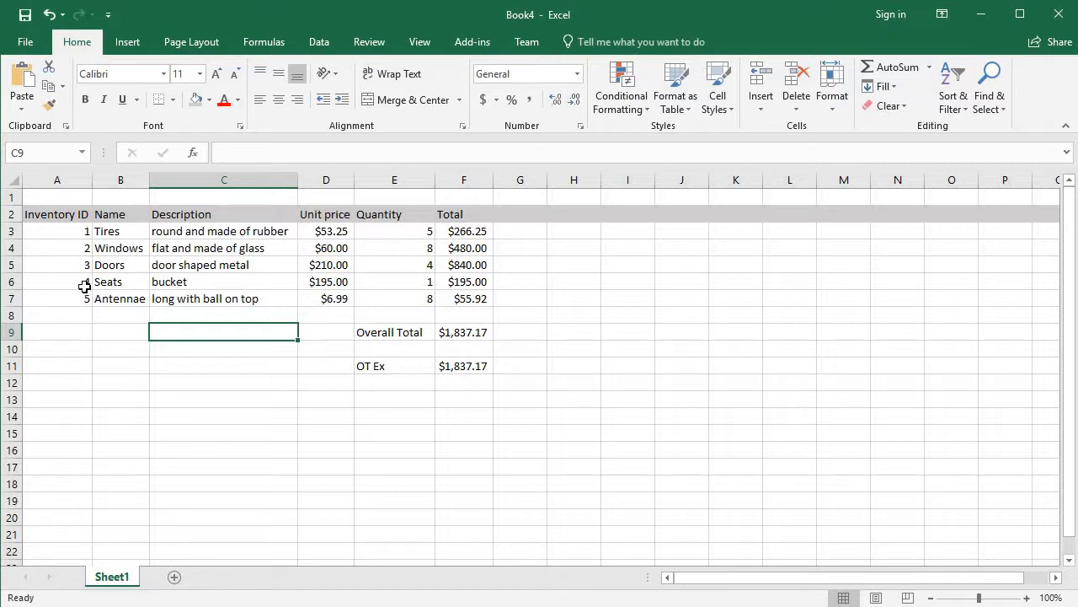
- Format the text of header row 2 as dark green, bold, font size 14
left_click(10, 212)
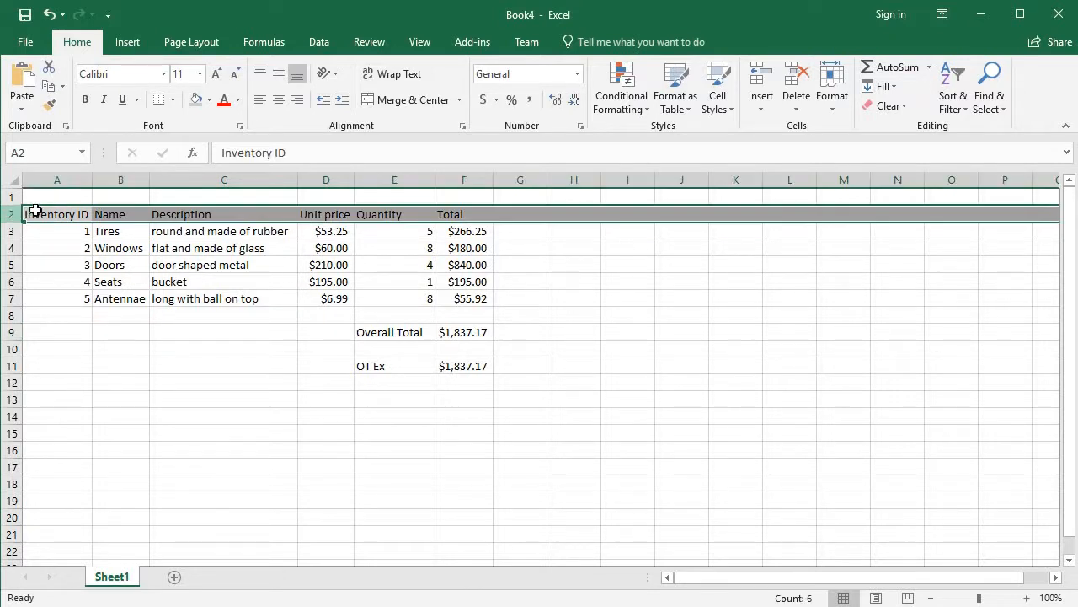
left_click(239, 100)
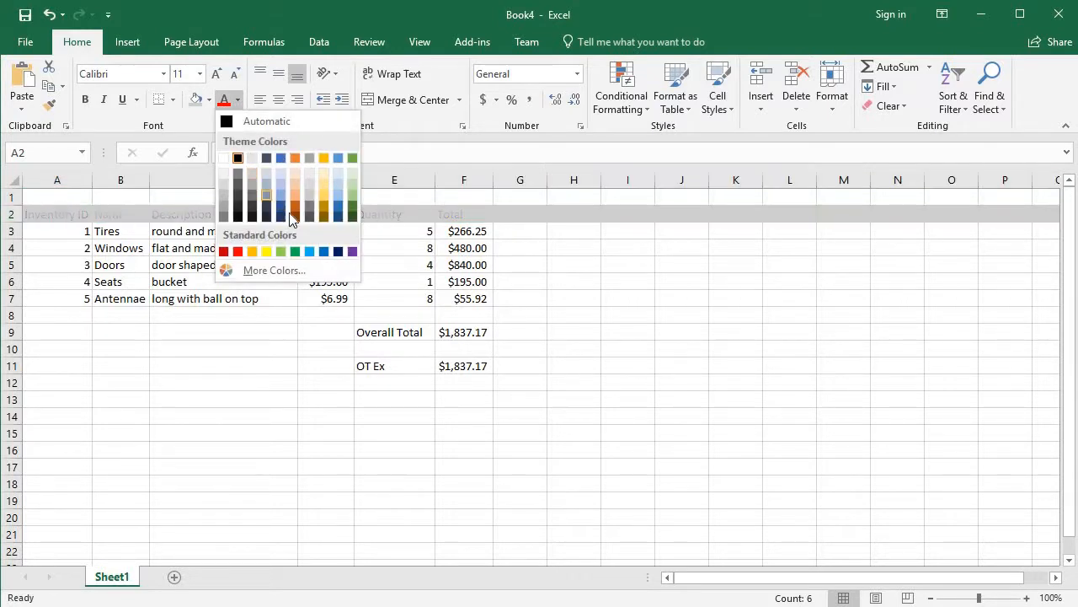
left_click(352, 216)
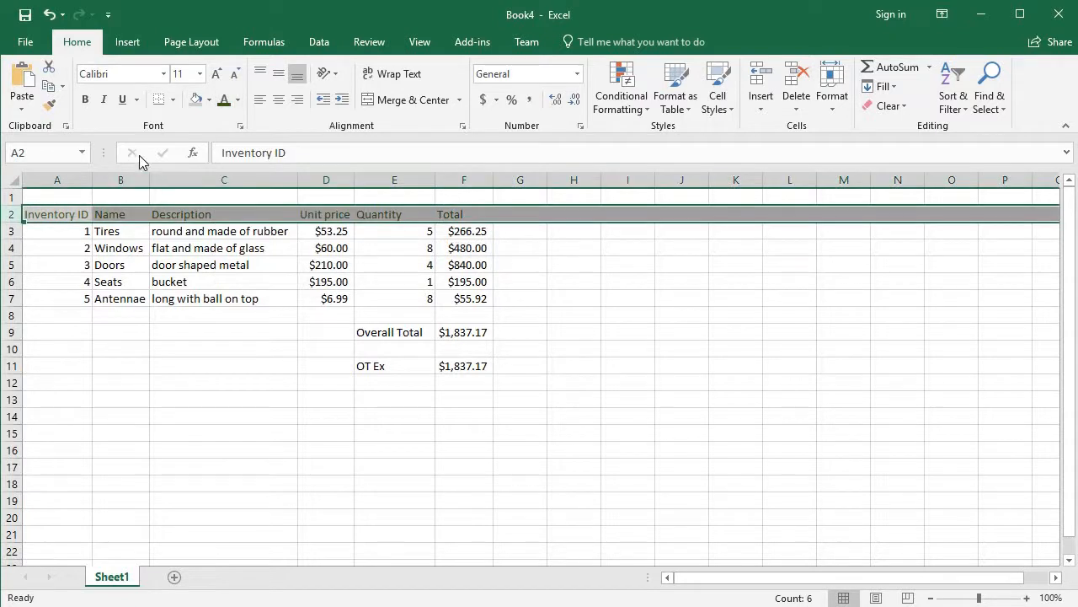
left_click(84, 99)
left_click(200, 74)
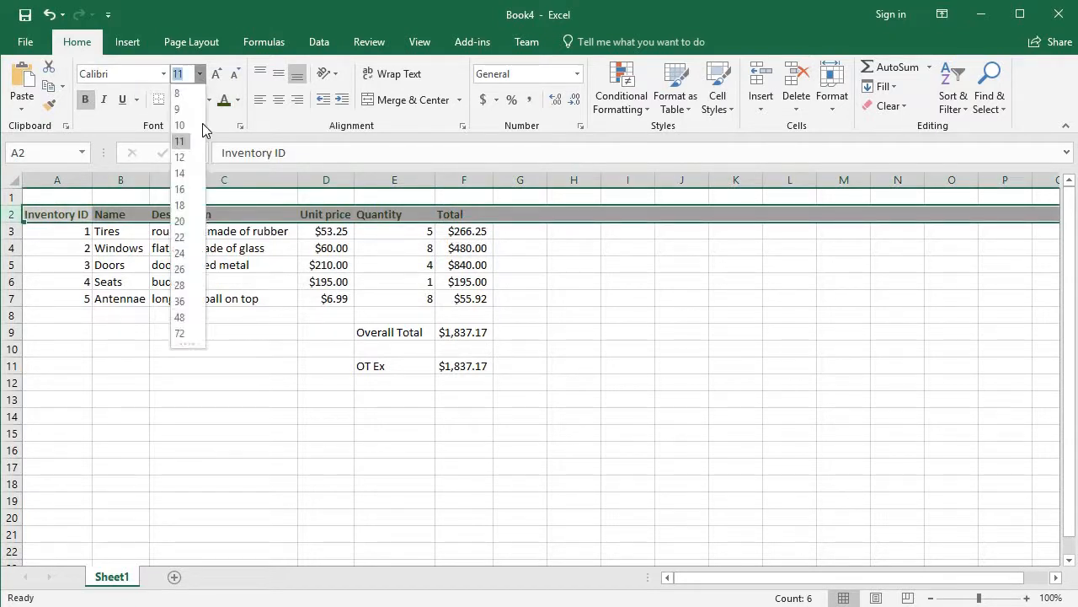
left_click(187, 173)
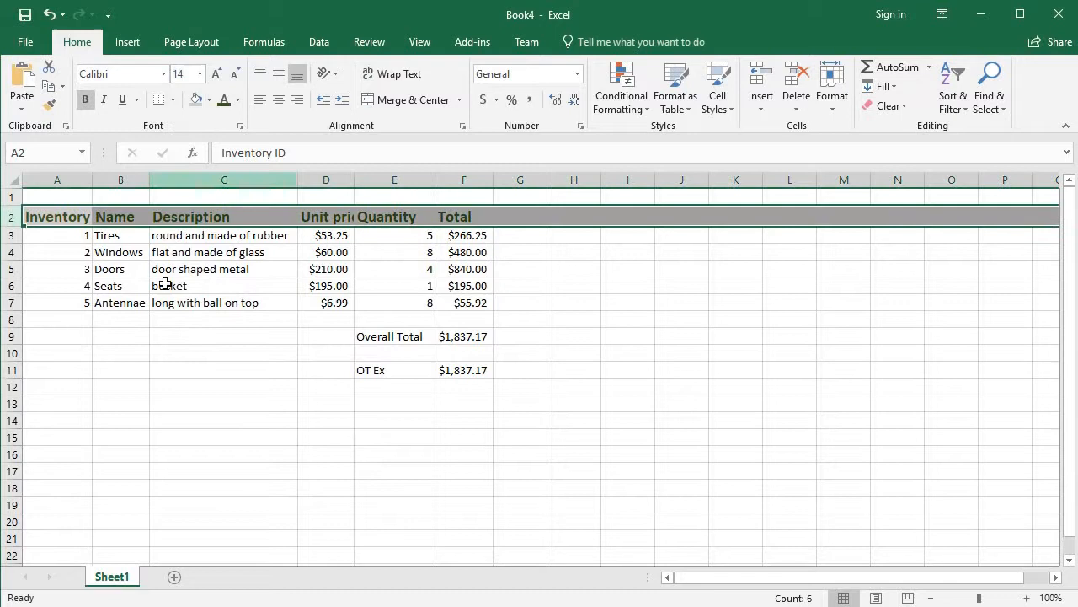
left_click(152, 354)
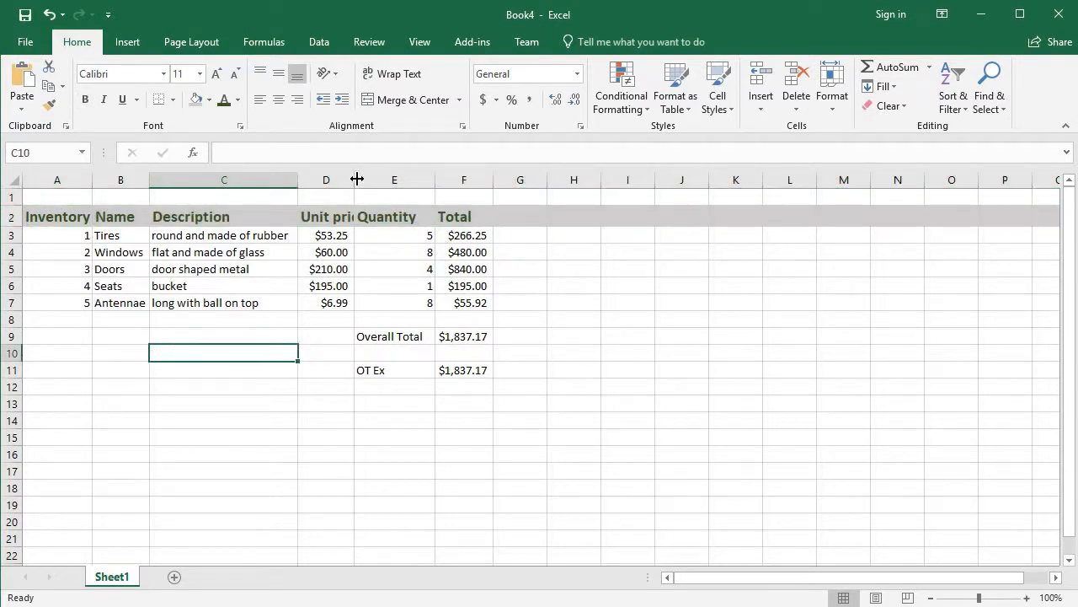
- Widen the Unit price, Description and Name columns so the enlarged headings have enough room
left_click_drag(356, 179, 371, 180)
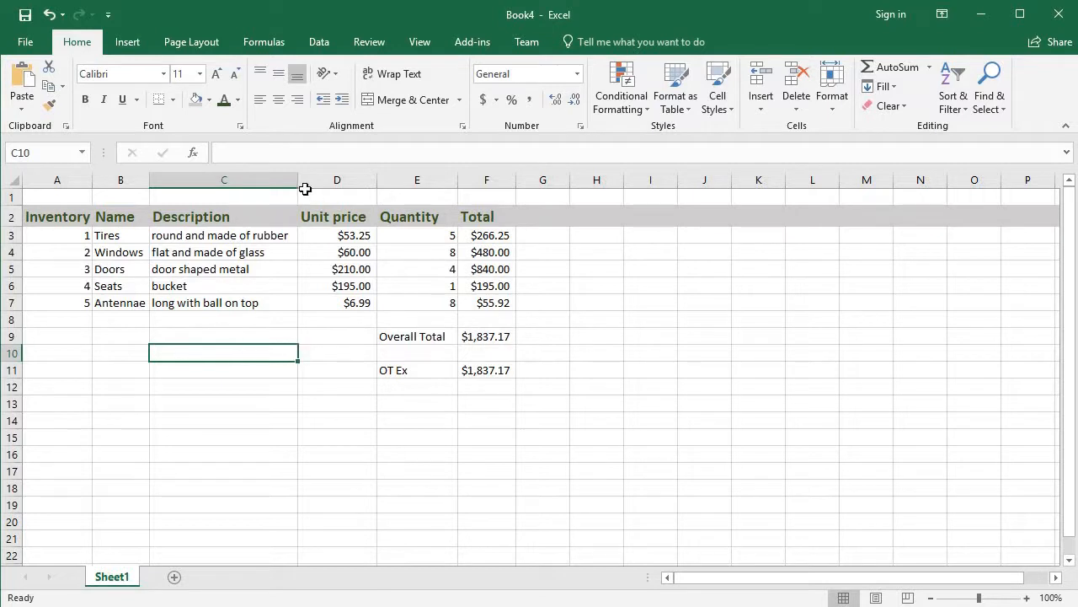
left_click_drag(301, 180, 304, 180)
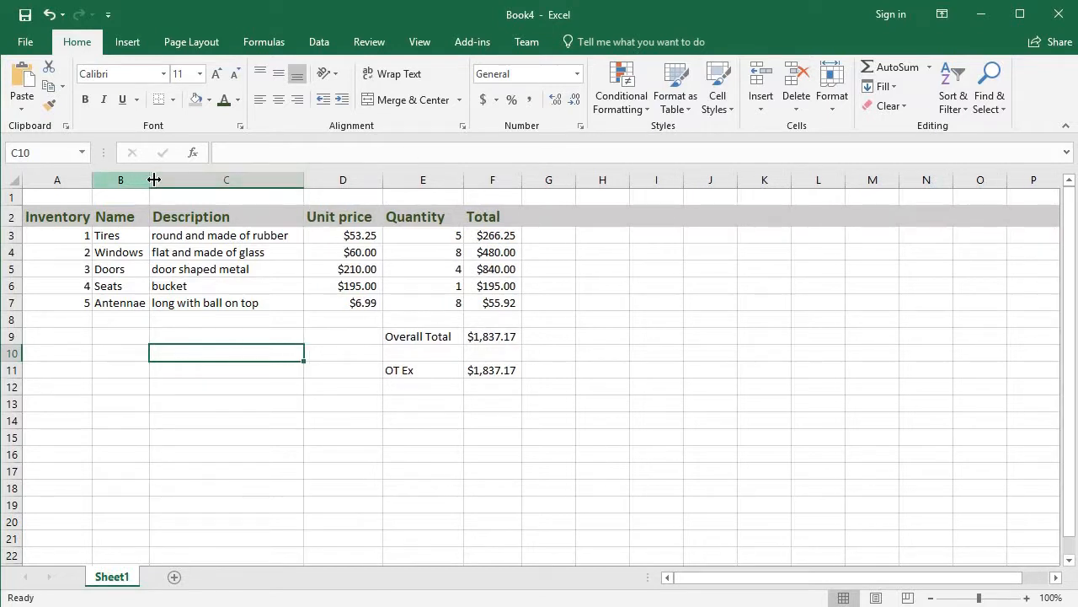
left_click_drag(149, 180, 161, 179)
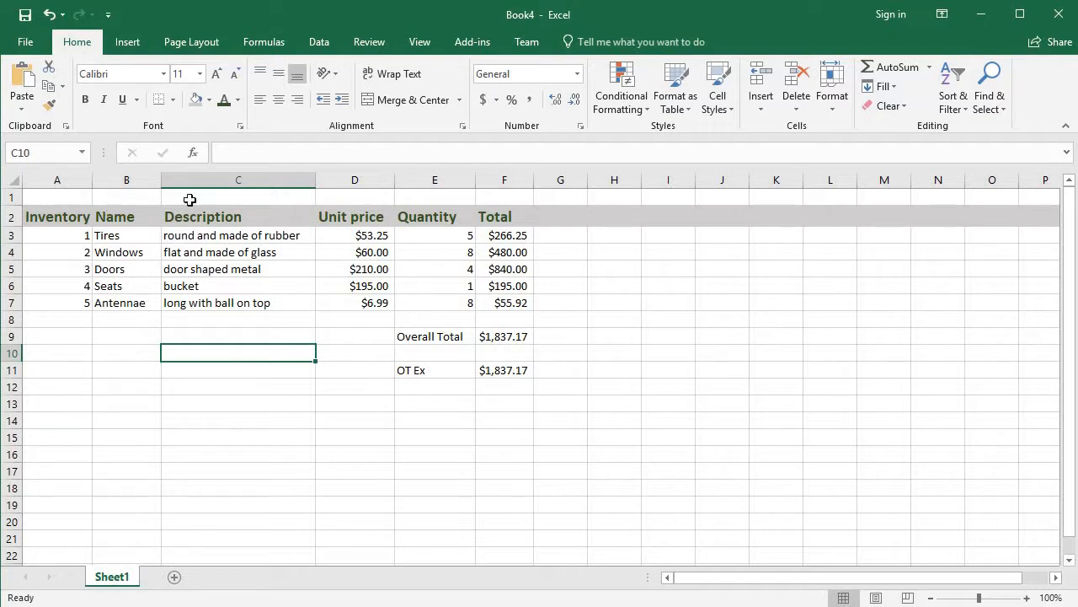
- Enter the title "Parts Bonanza Warehouse" in cell B1 above the inventory table
left_click(138, 195)
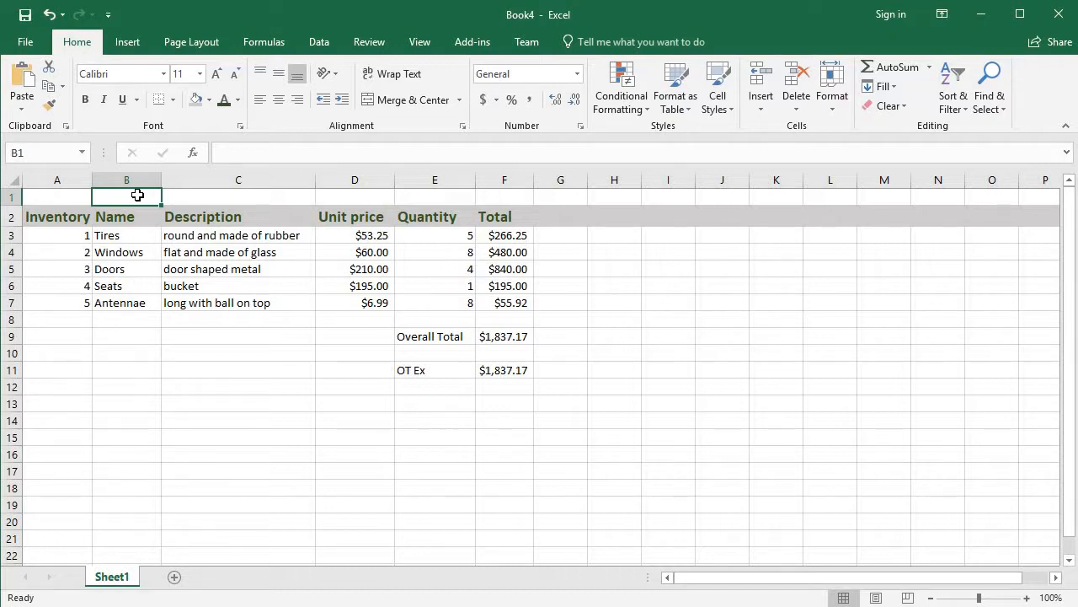
type("Parts Bo")
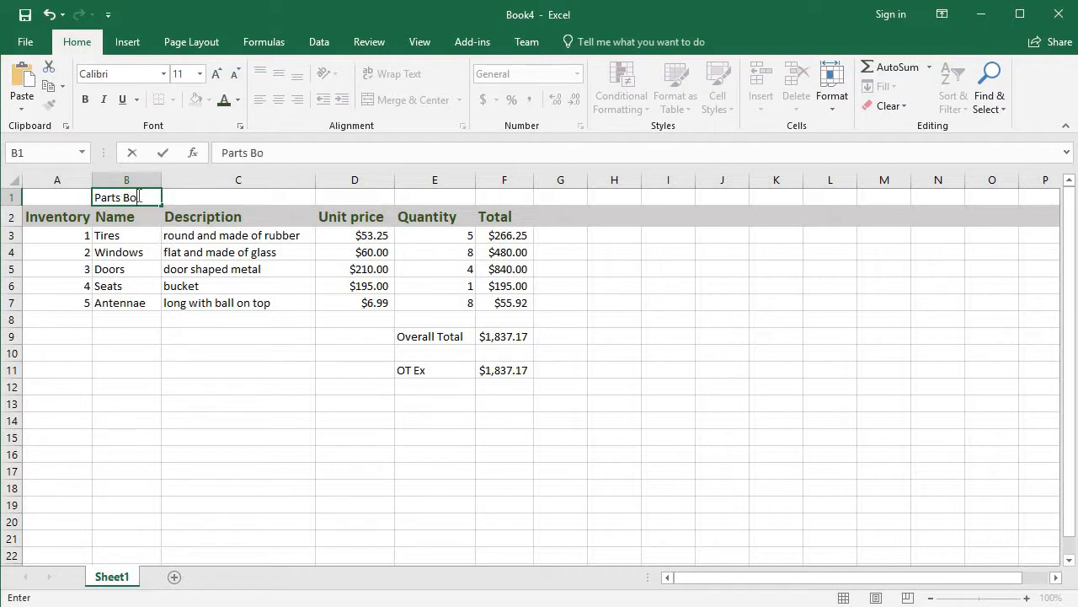
type("nanza Warehou")
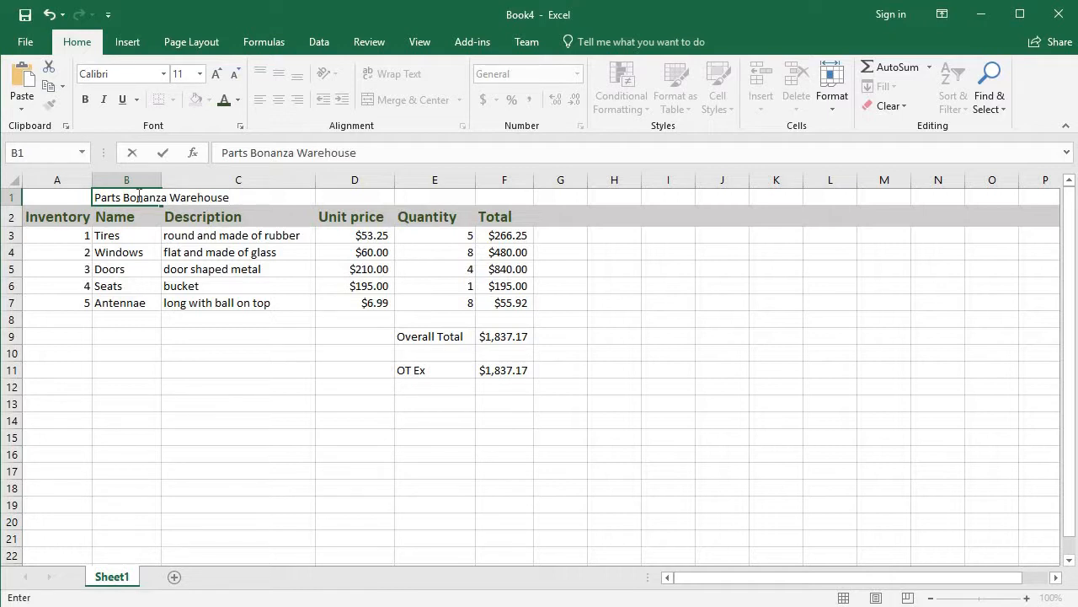
type("se")
key("Return")
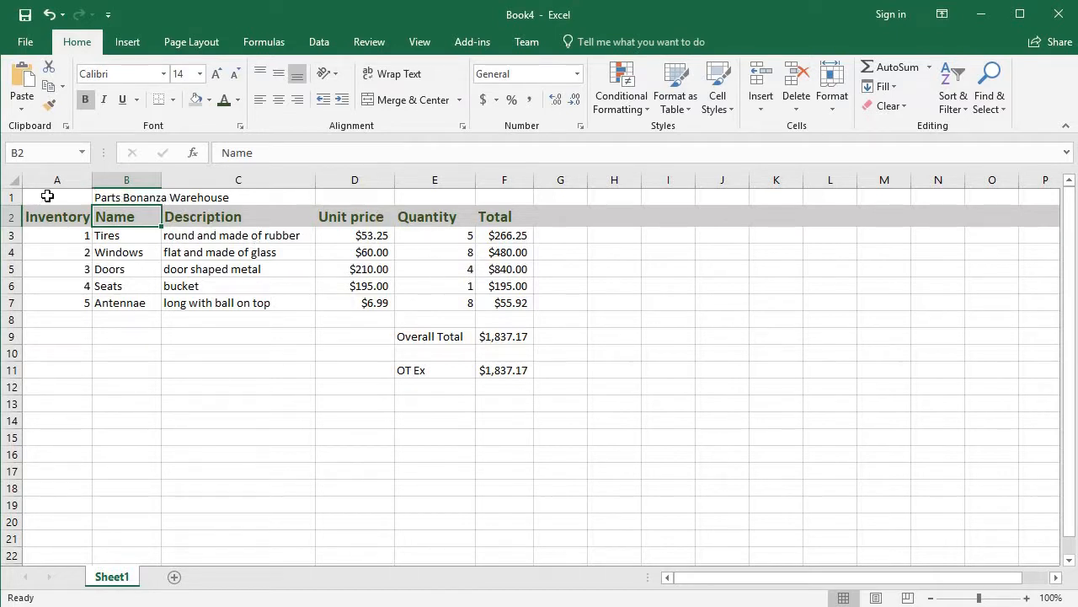
- Merge cells A1 through F1 into one title cell and center its text horizontally
left_click_drag(38, 198, 485, 205)
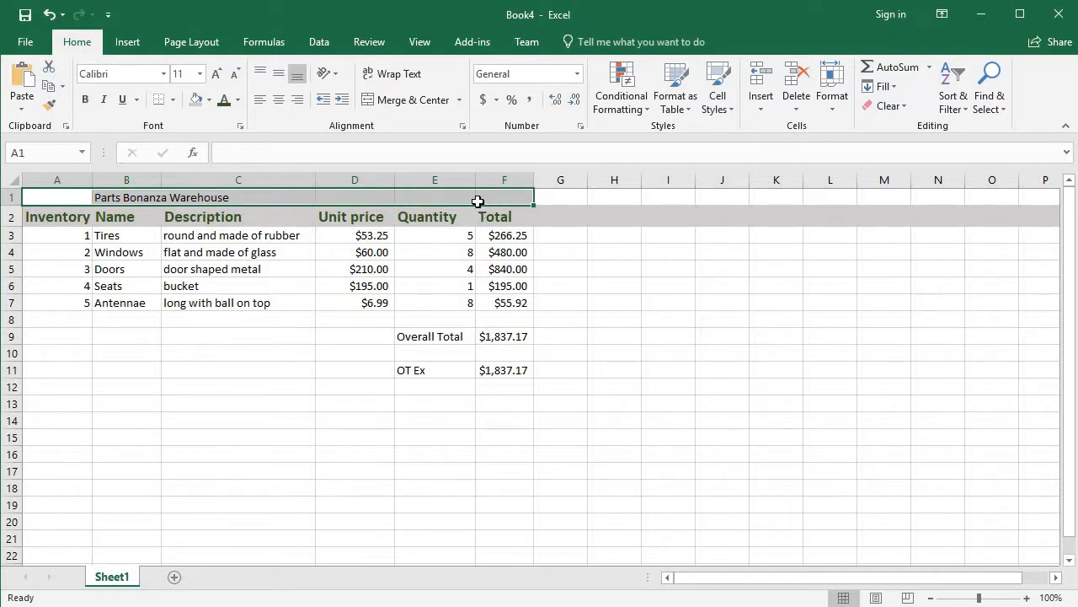
right_click(355, 198)
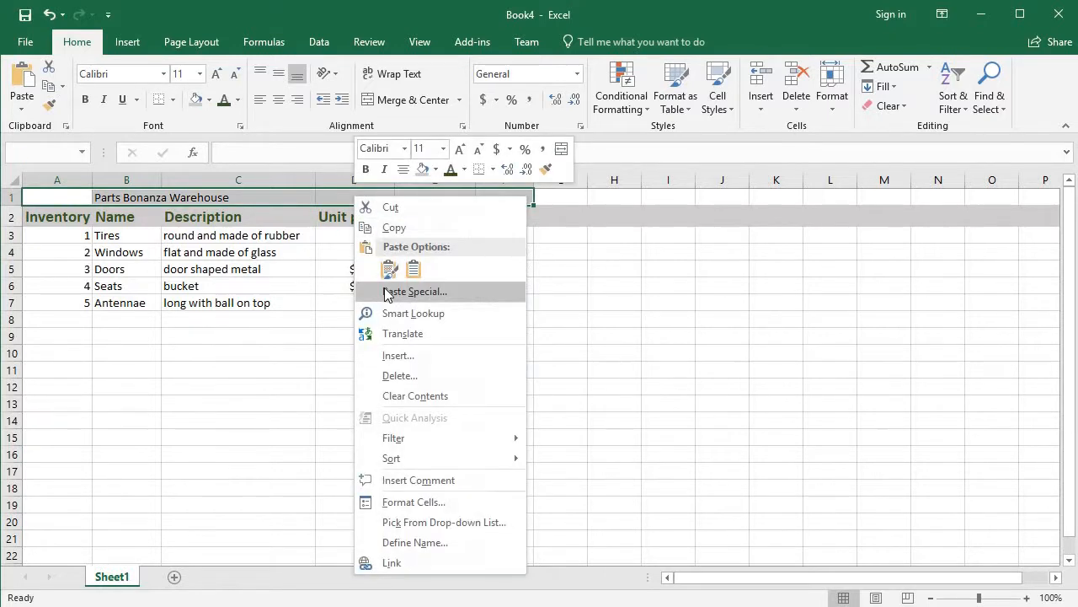
left_click(408, 502)
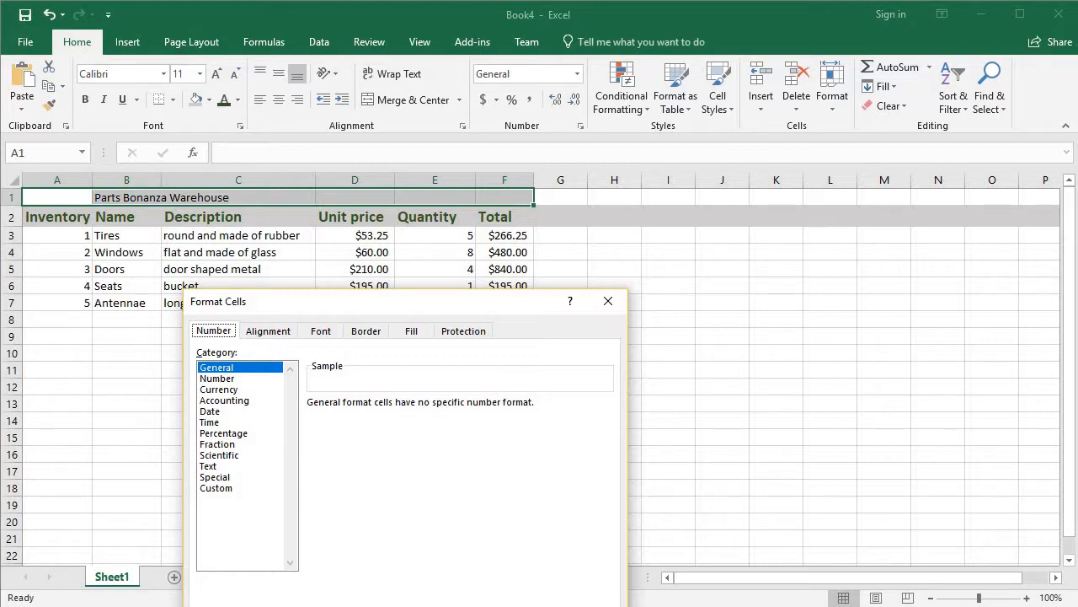
left_click_drag(456, 296, 546, 166)
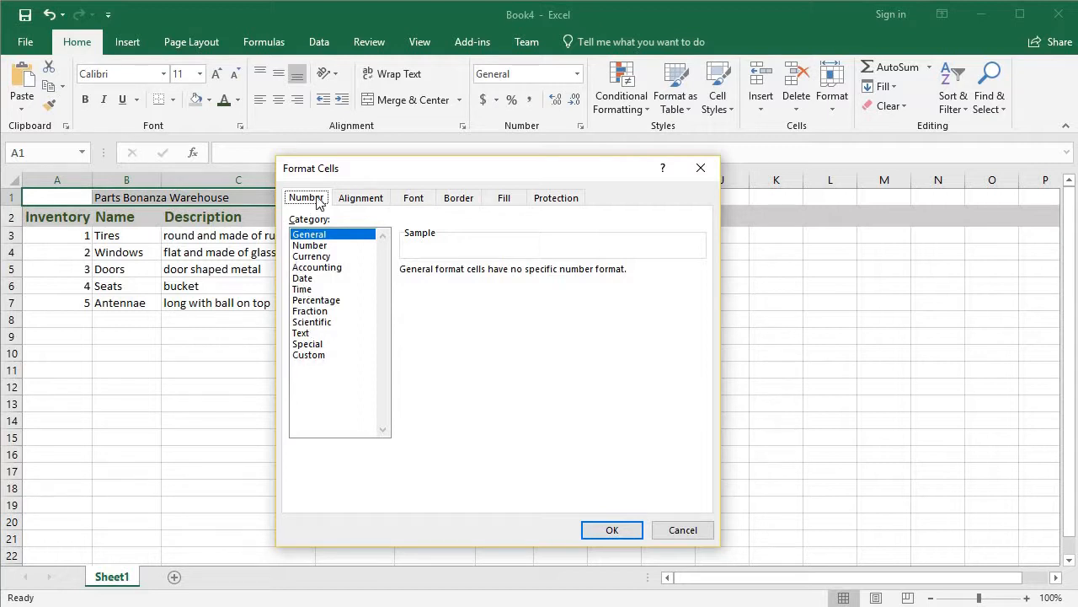
left_click(365, 200)
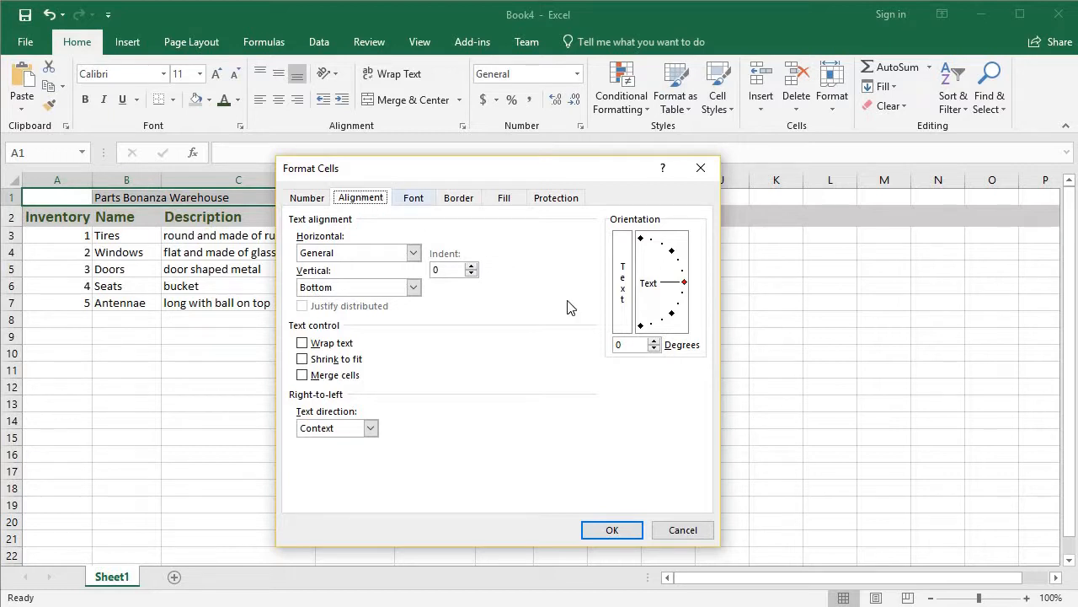
left_click(302, 376)
left_click(610, 530)
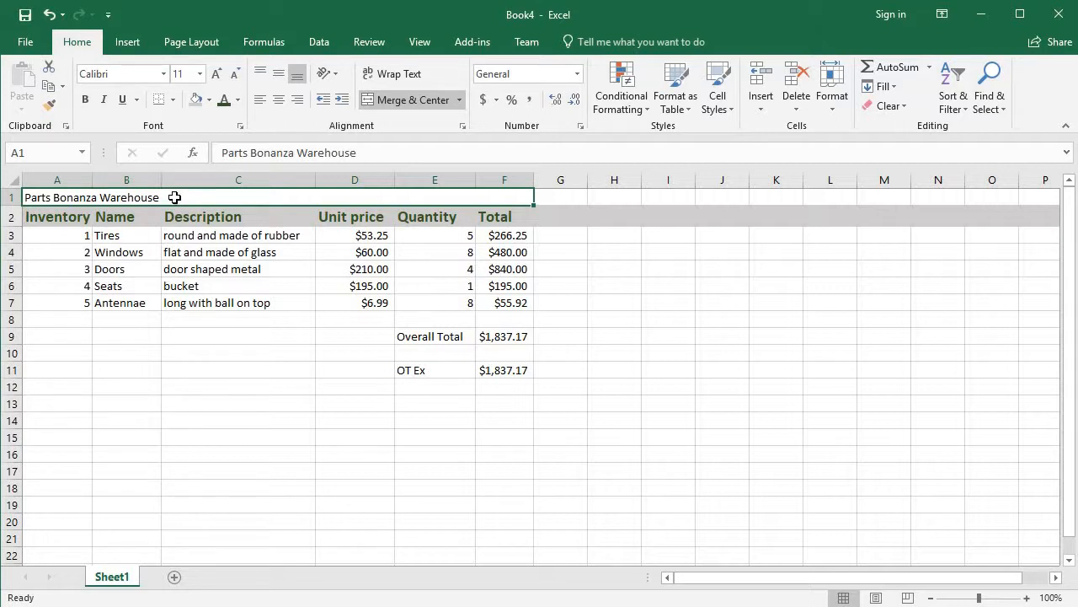
left_click(281, 101)
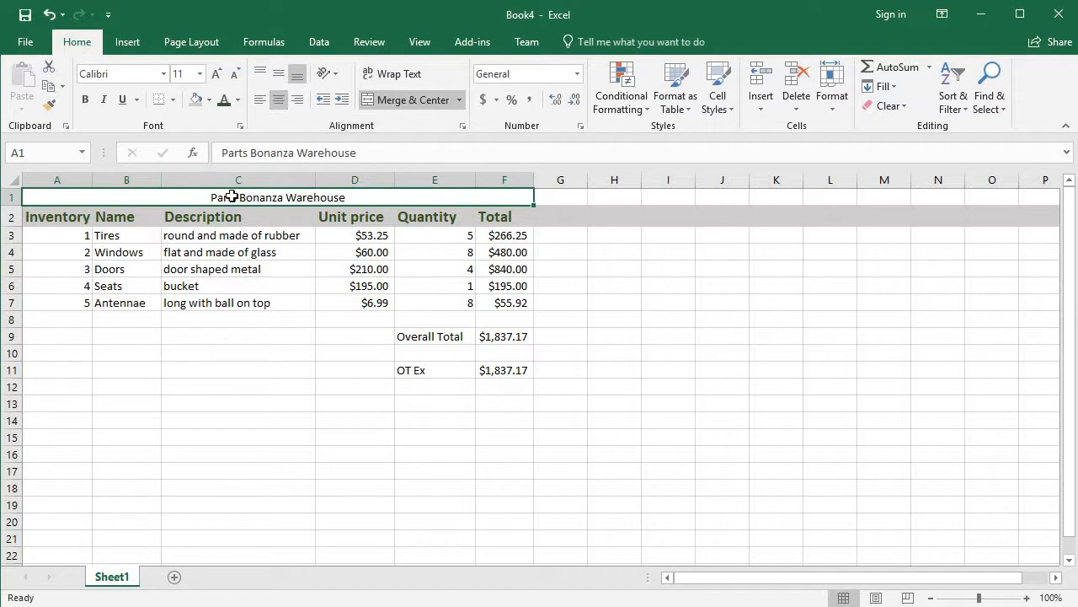
- Set the font size of the "Parts Bonanza Warehouse" title text to 18
left_click_drag(355, 153, 212, 153)
left_click(200, 74)
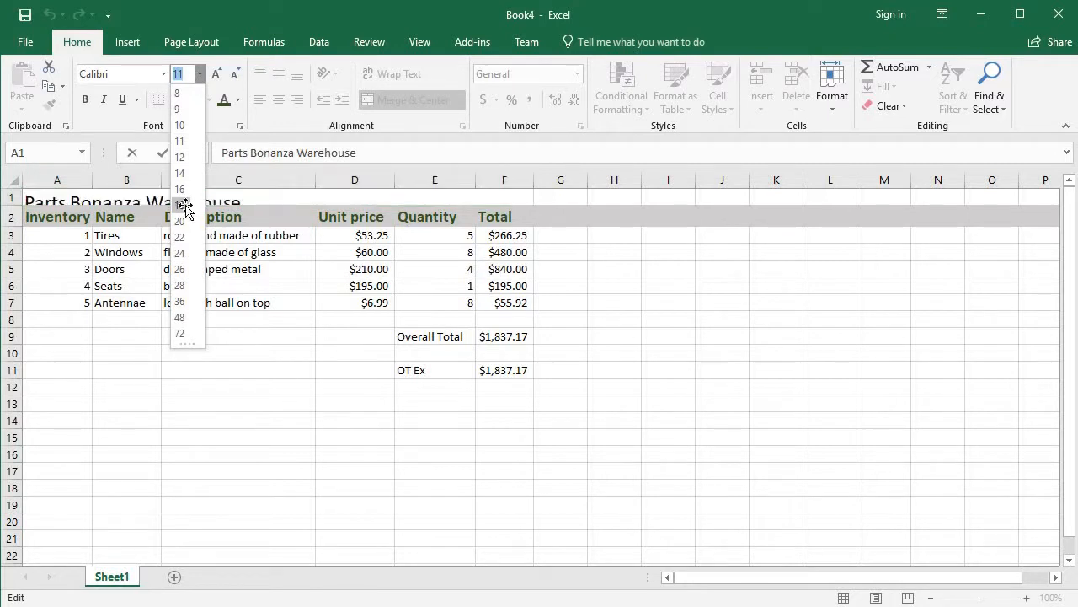
left_click(185, 205)
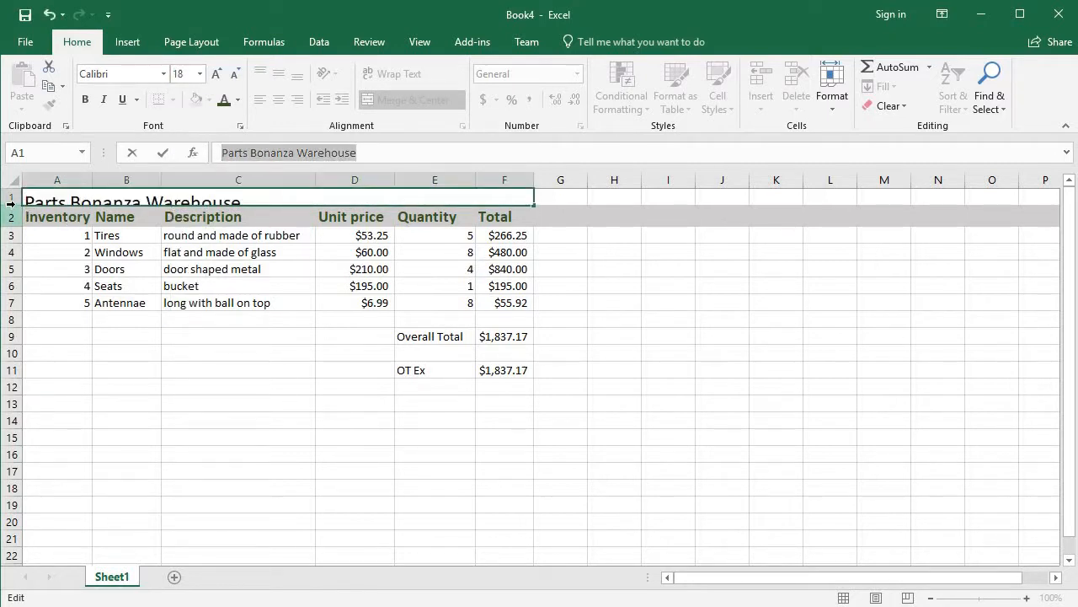
left_click_drag(29, 268, 30, 254)
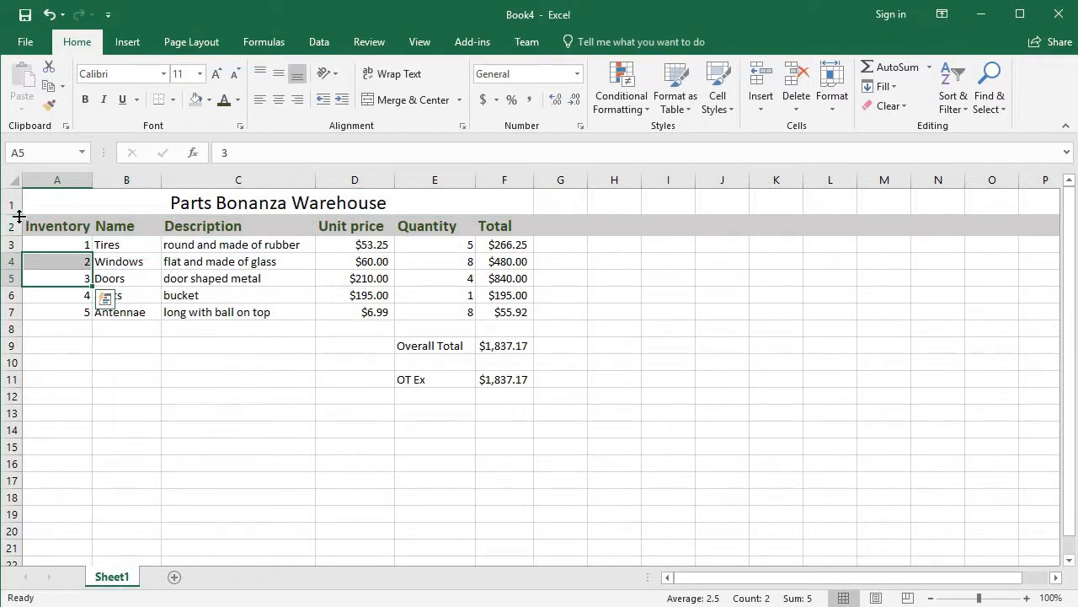
left_click(176, 203)
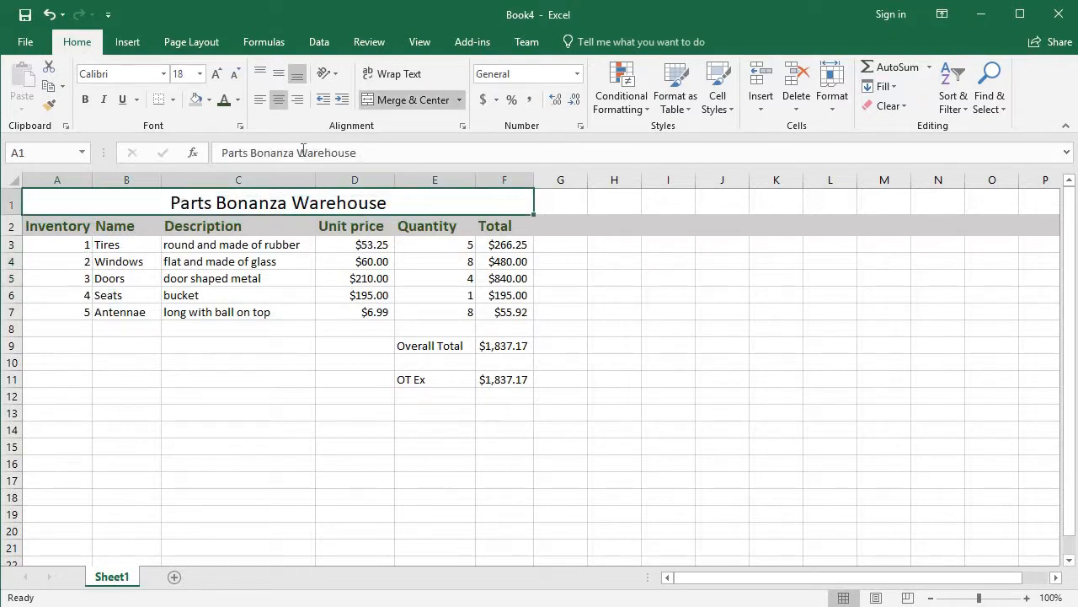
left_click_drag(303, 149, 193, 145)
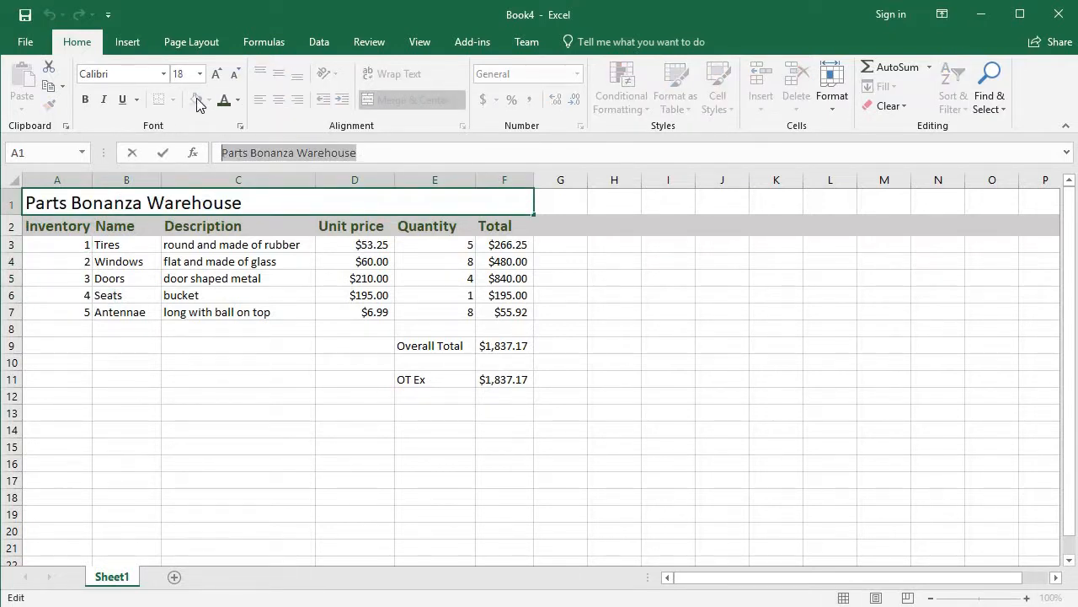
left_click(280, 204)
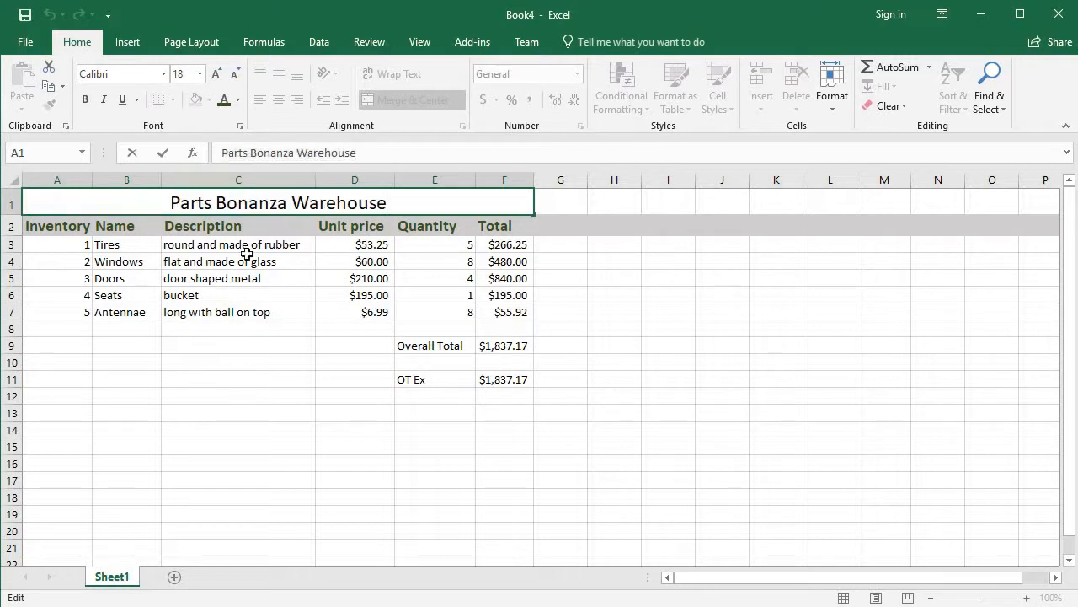
left_click(258, 325)
- Fill the merged title cell in row 1 with a dark blue background color
left_click(240, 207)
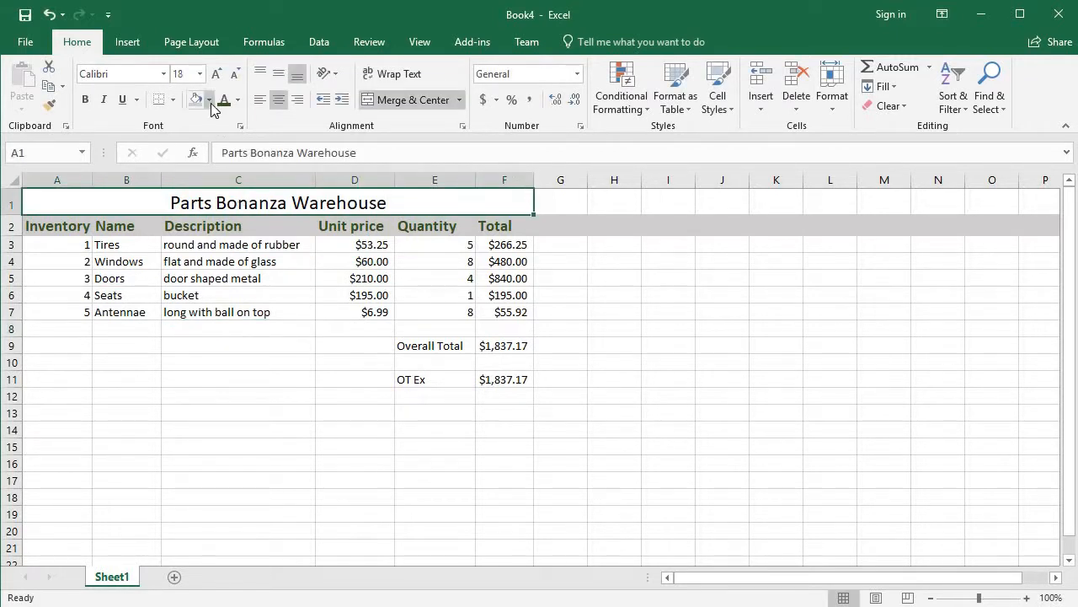
left_click(209, 99)
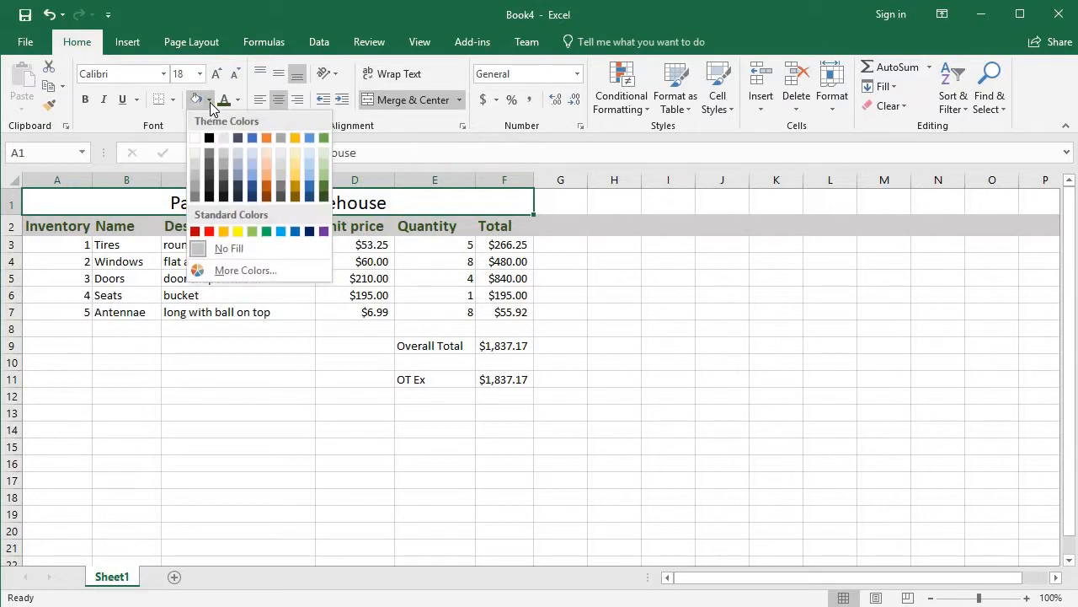
left_click(252, 187)
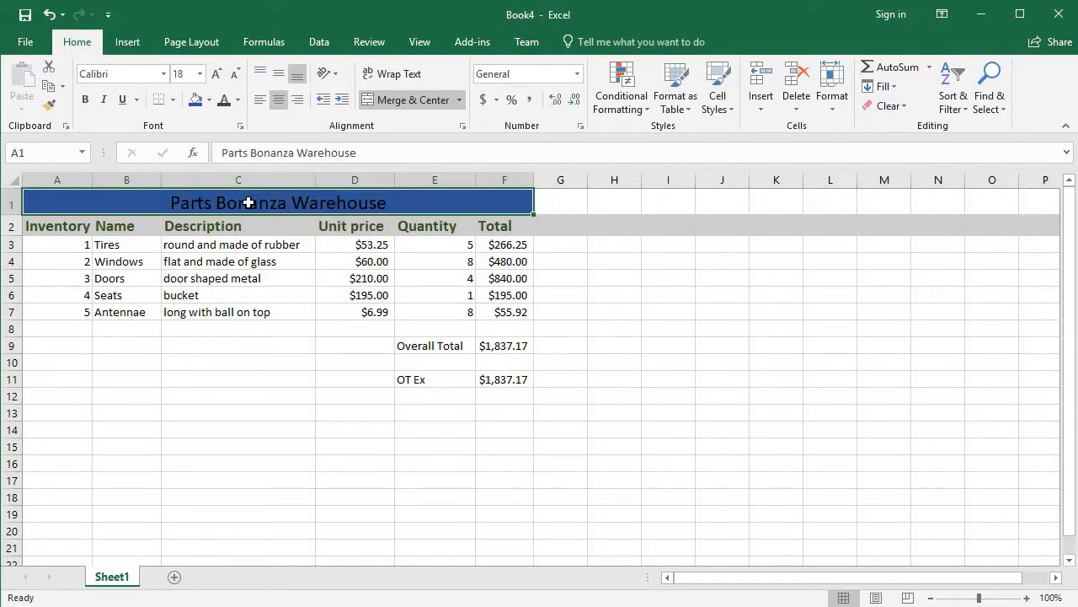
- Change the font color of the "Parts Bonanza Warehouse" title text to orange
left_click_drag(373, 150, 220, 152)
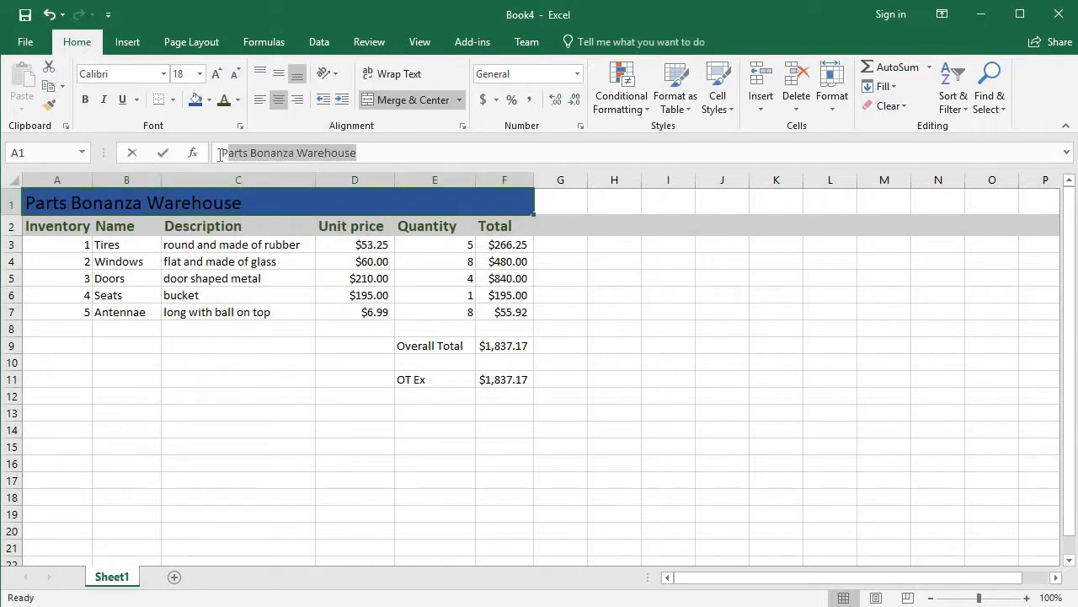
left_click(239, 100)
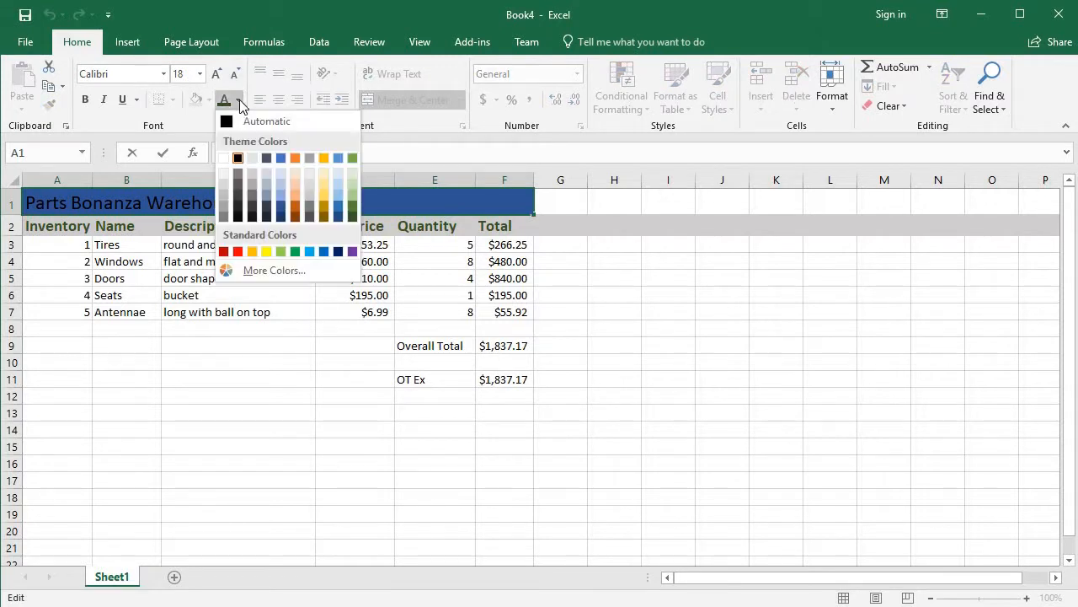
left_click(296, 158)
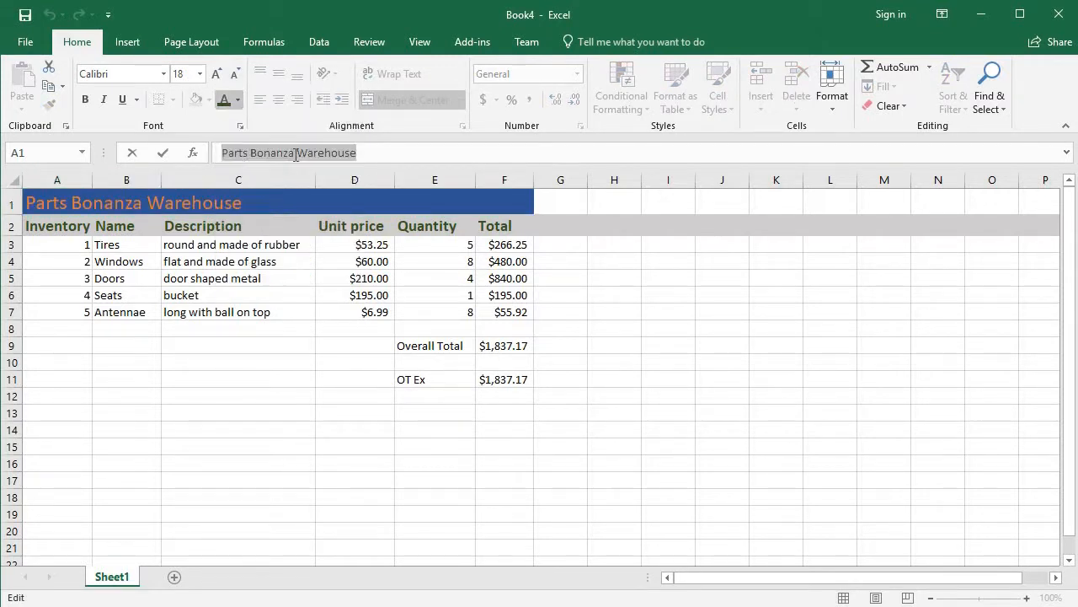
- Make the "Parts Bonanza Warehouse" title text bold and finish editing the title cell
left_click(85, 99)
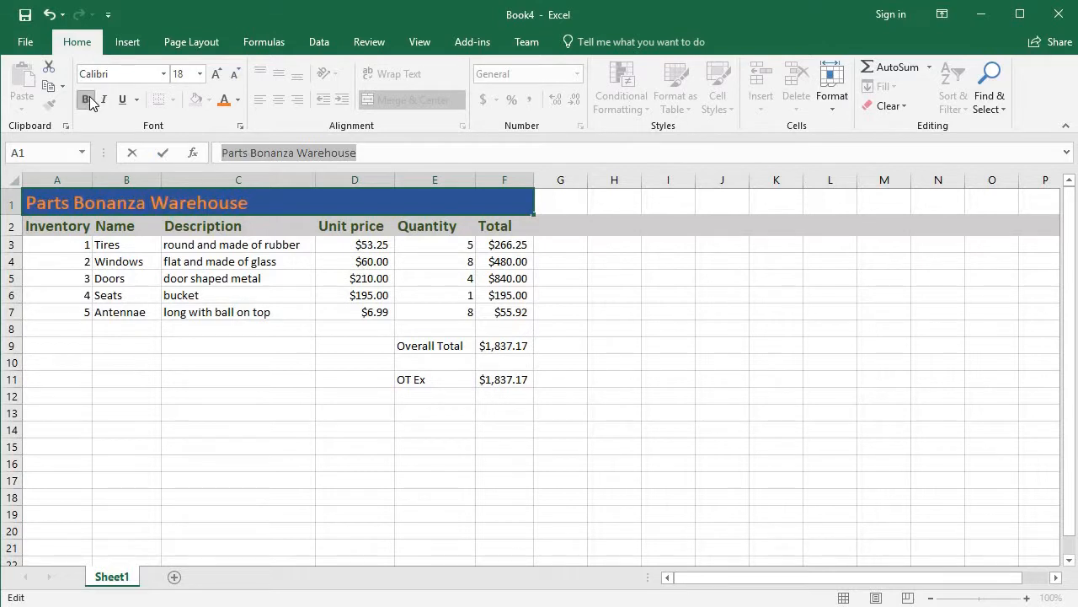
left_click(215, 410)
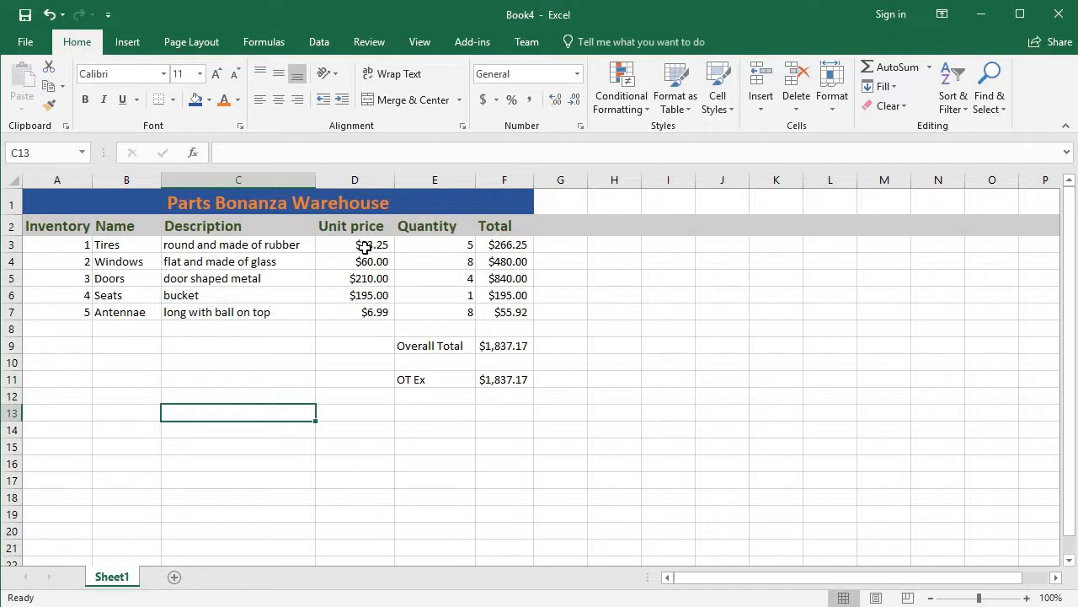
- Try other horizontal alignments on the Quantity values in cells E3 through E7, and set them to right alignment
left_click_drag(438, 245, 441, 310)
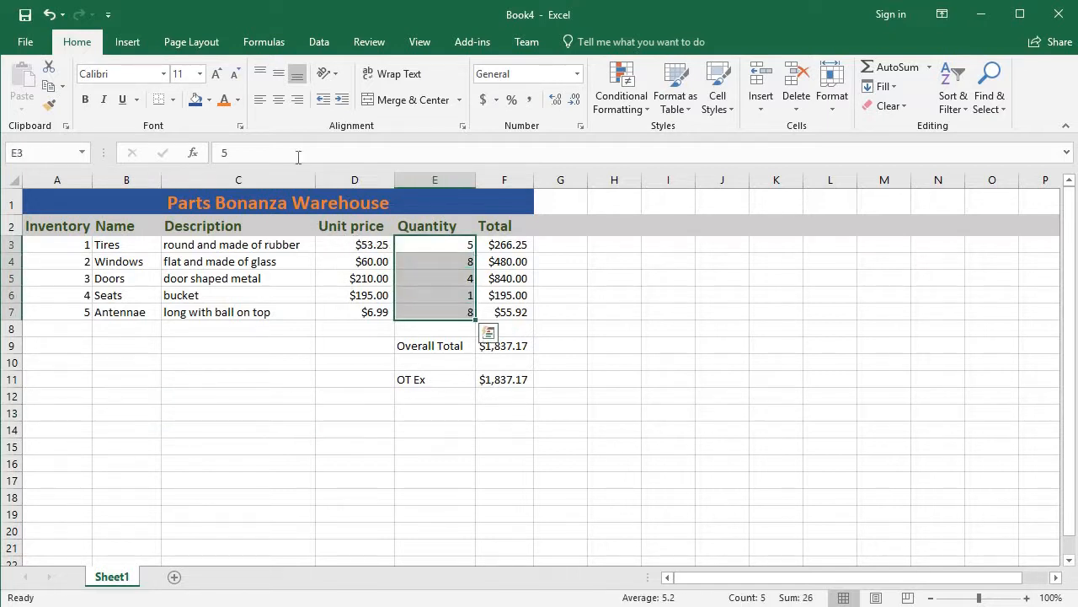
left_click(277, 99)
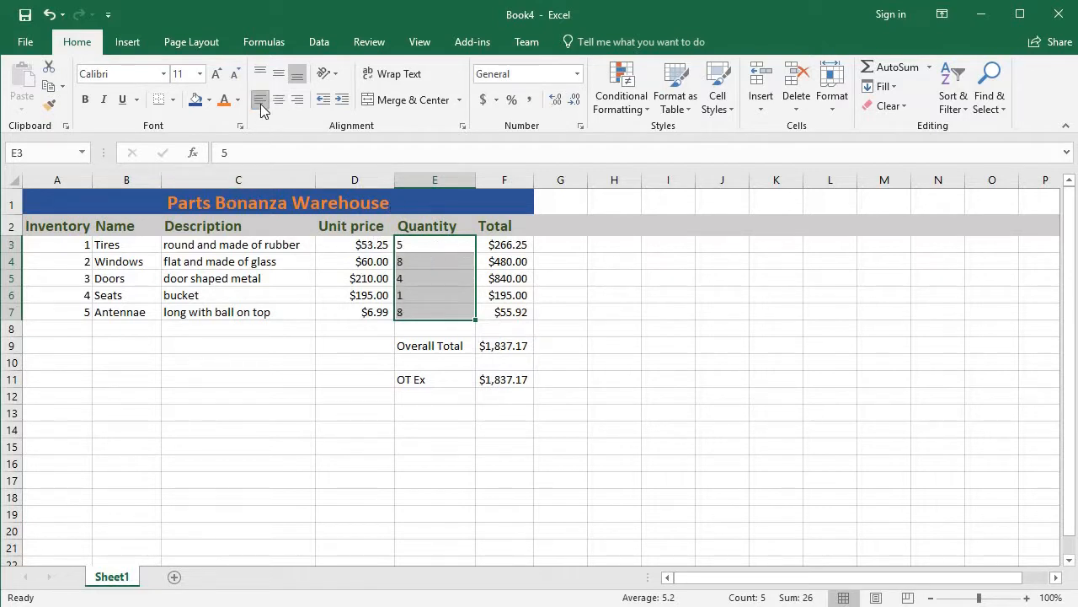
left_click(297, 101)
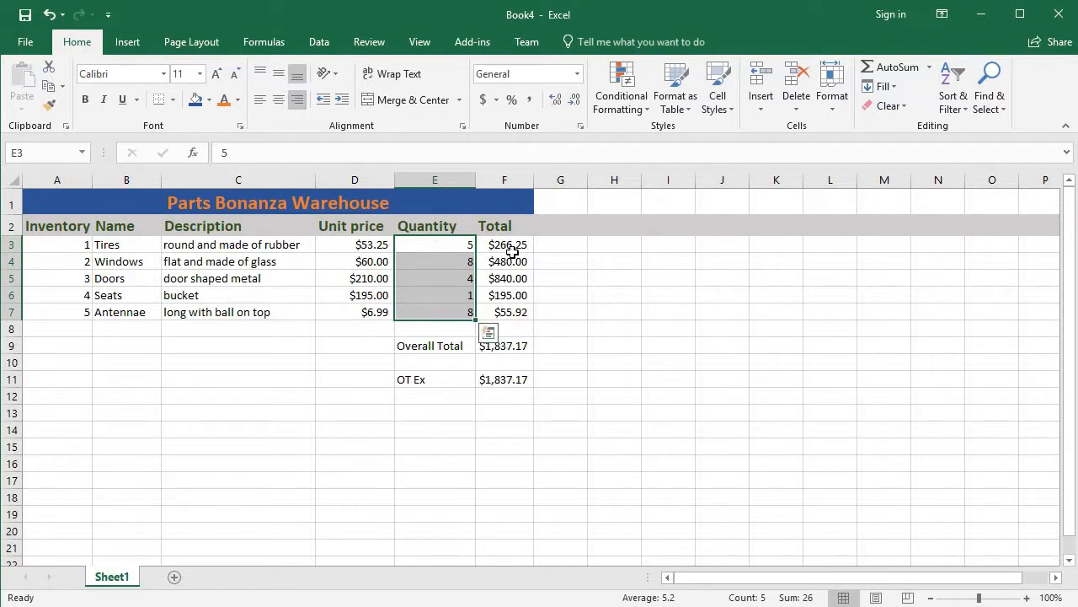
left_click(491, 431)
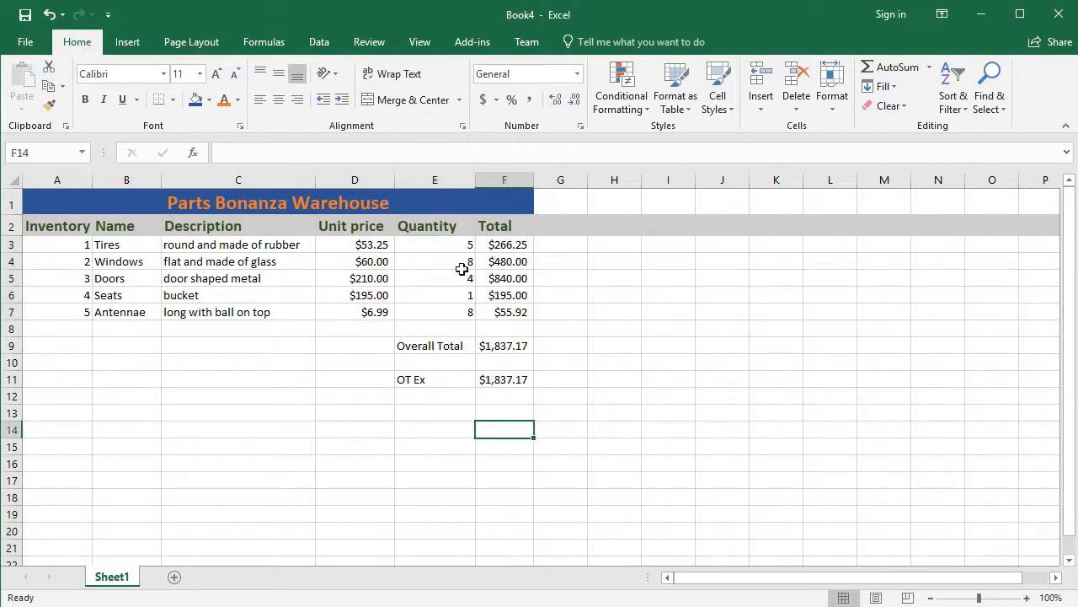